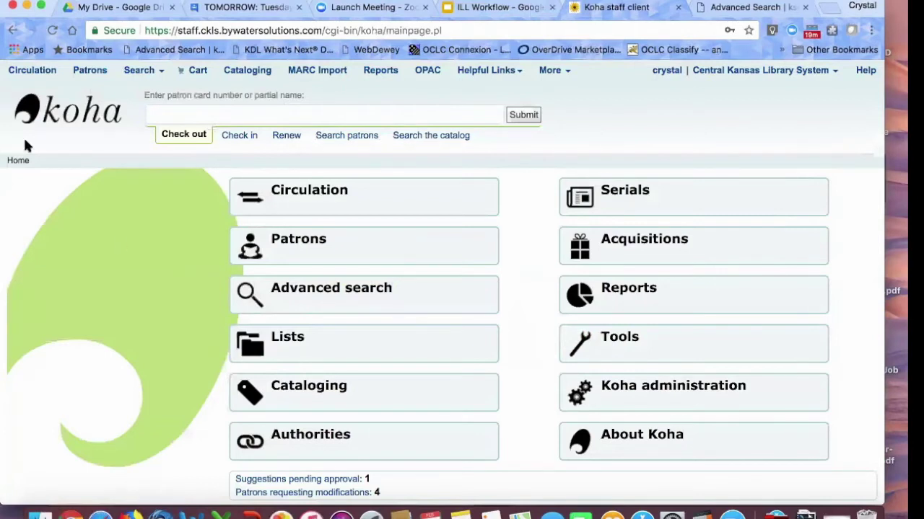
Start a new patron record in the Interlibrary Loan category.
{"action": "left_click", "coordinate": [88, 72]}
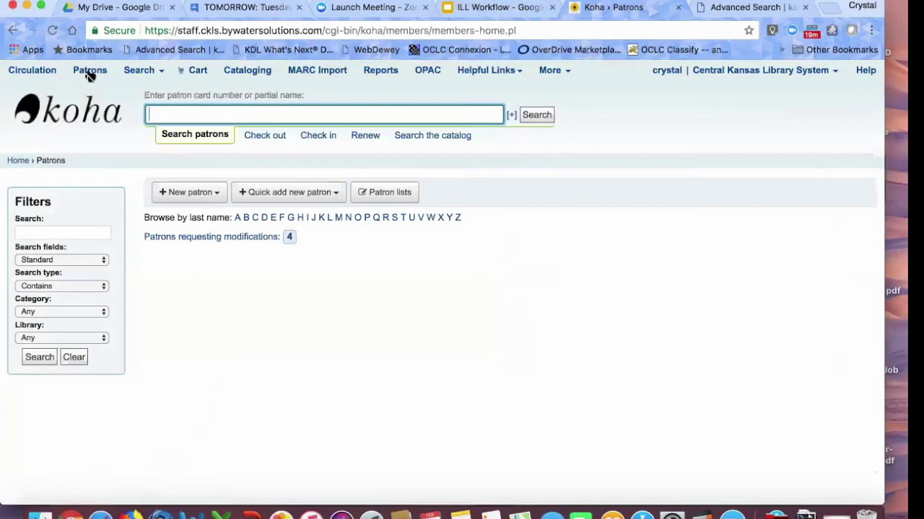
{"action": "left_click", "coordinate": [171, 199]}
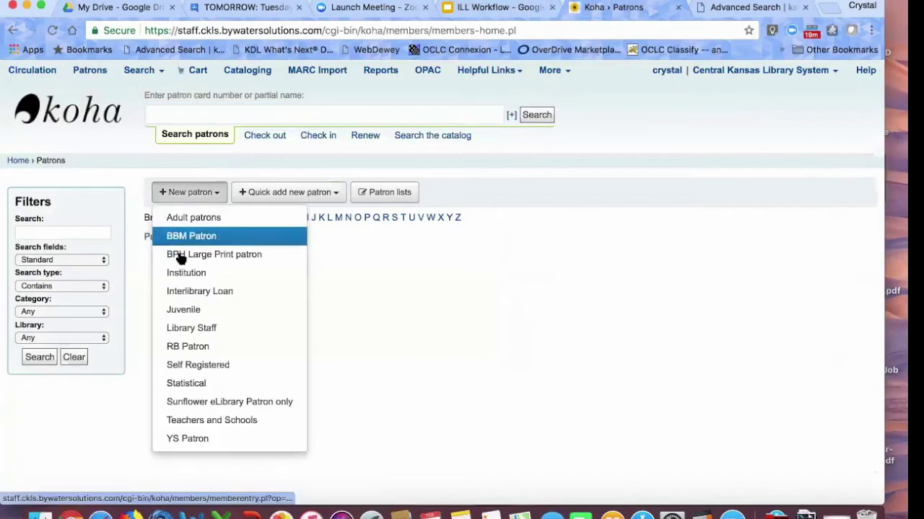
{"action": "left_click", "coordinate": [185, 293]}
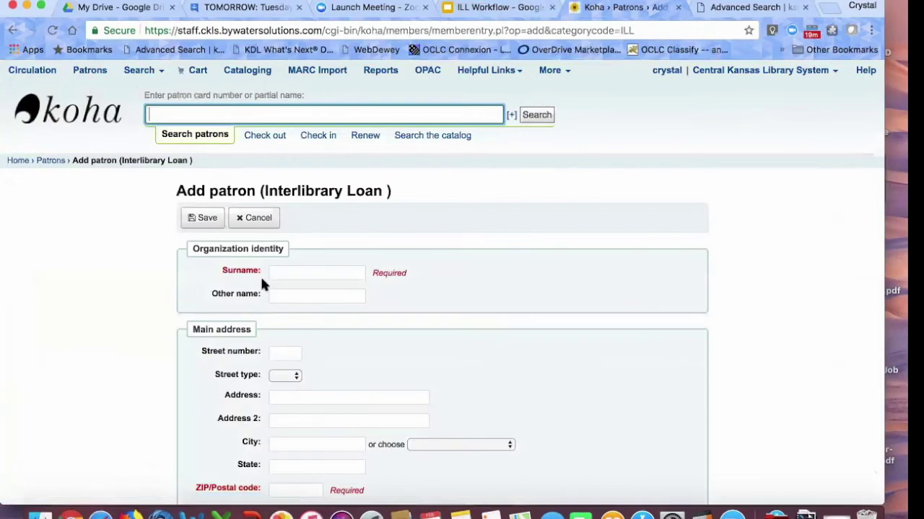
Enter "431 Interlibrary Loan" as the patron's surname and fill in the required ZIP code of the main address.
{"action": "left_click", "coordinate": [300, 273]}
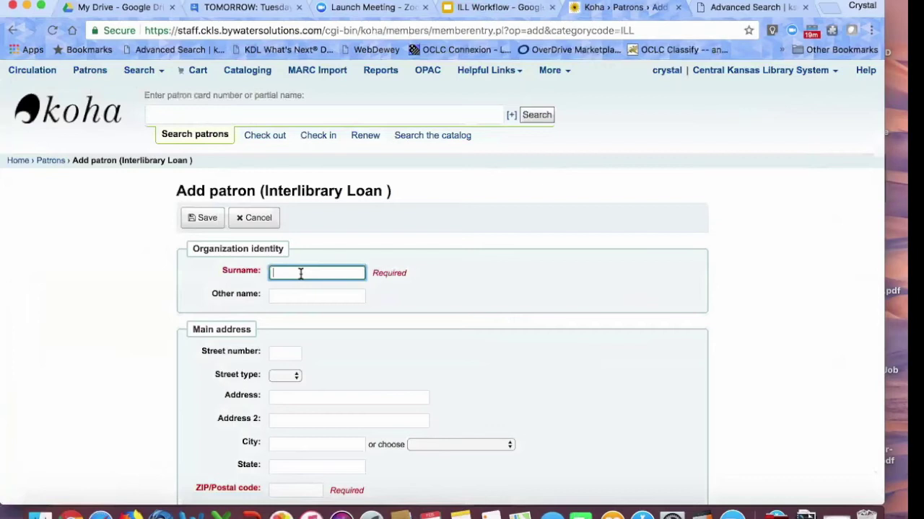
{"action": "type", "text": "431"}
{"action": "type", "text": "Interlibrary Loan"}
{"action": "key", "text": "Tab"}
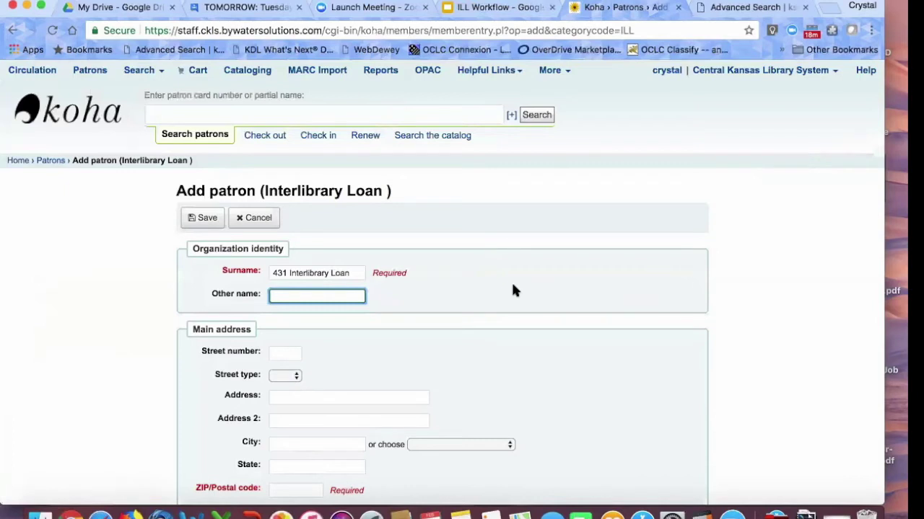
{"action": "scroll", "coordinate": [513, 290], "scroll_direction": "down", "scroll_amount": 5}
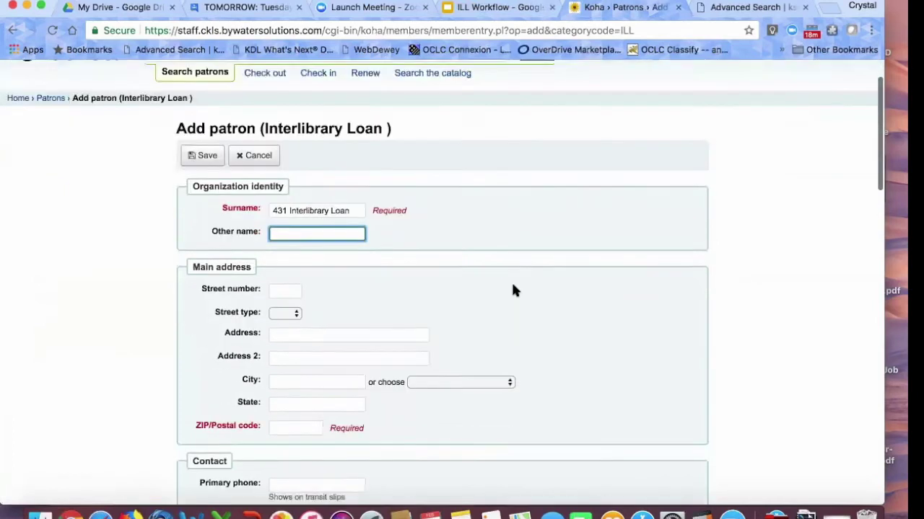
{"action": "scroll", "coordinate": [513, 289], "scroll_direction": "down", "scroll_amount": 2}
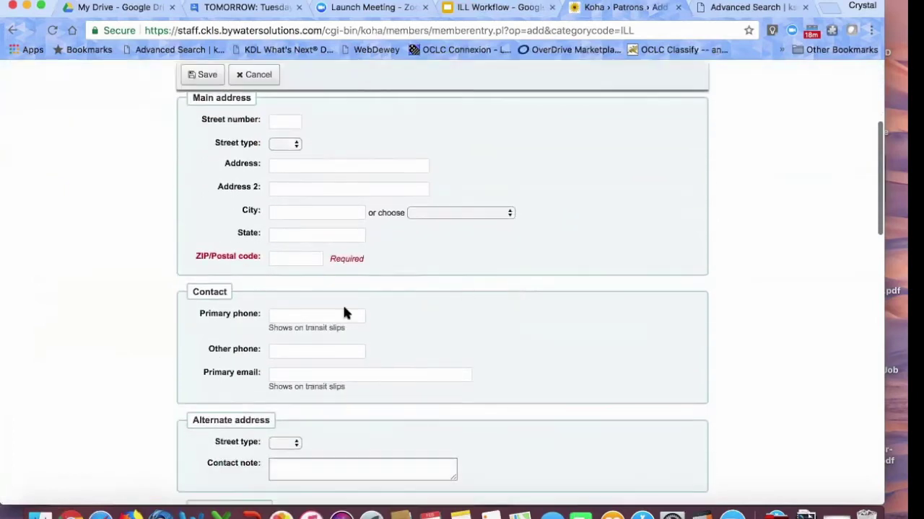
{"action": "left_click", "coordinate": [285, 261]}
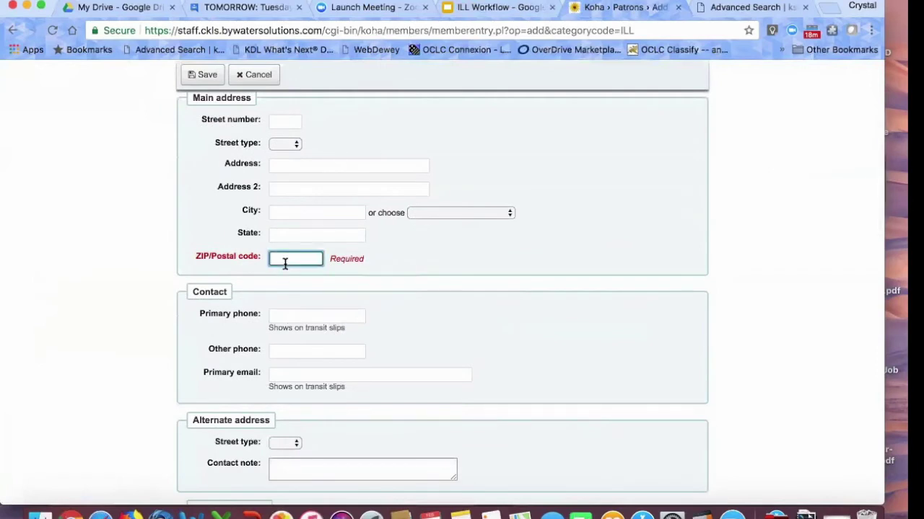
{"action": "type", "text": "67544"}
{"action": "left_click", "coordinate": [556, 285]}
Enter the patron's card number and set the home library to USD #431 Hoisington School Libraries.
{"action": "scroll", "coordinate": [556, 285], "scroll_direction": "down", "scroll_amount": 5}
{"action": "scroll", "coordinate": [556, 285], "scroll_direction": "down", "scroll_amount": 2}
{"action": "left_click", "coordinate": [335, 306]}
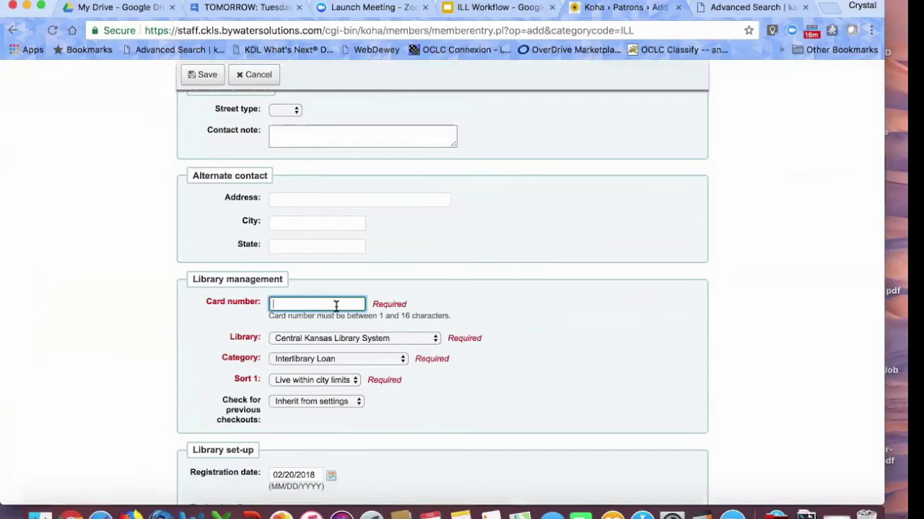
{"action": "type", "text": "27431"}
{"action": "type", "text": "00001001"}
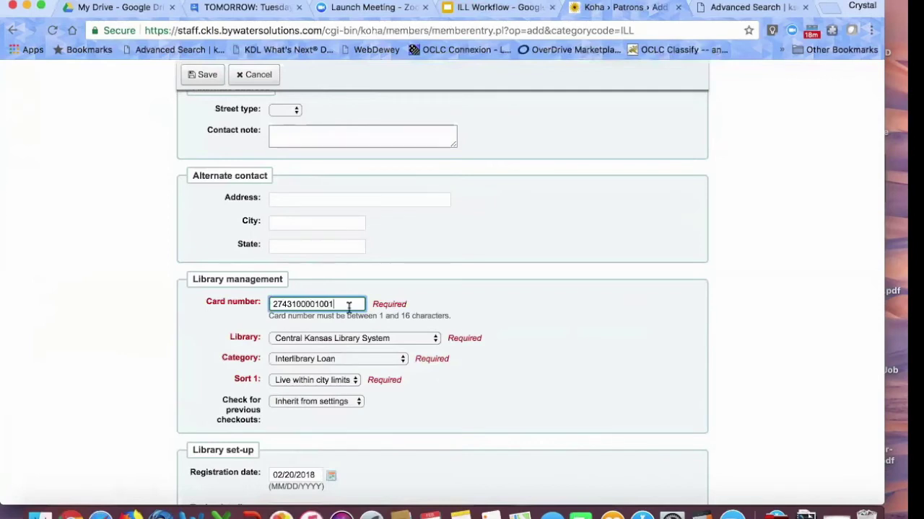
{"action": "left_click", "coordinate": [425, 337]}
{"action": "scroll", "coordinate": [425, 434], "scroll_direction": "down", "scroll_amount": 10}
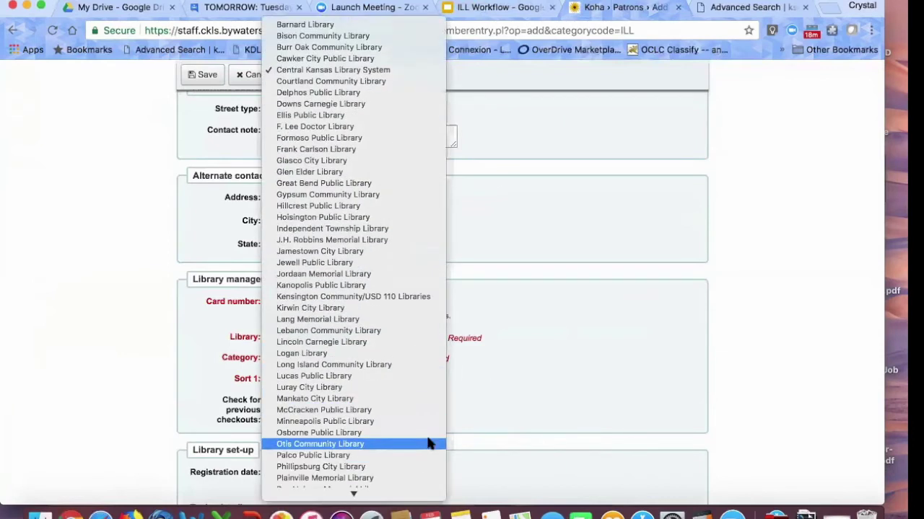
{"action": "left_click", "coordinate": [407, 495]}
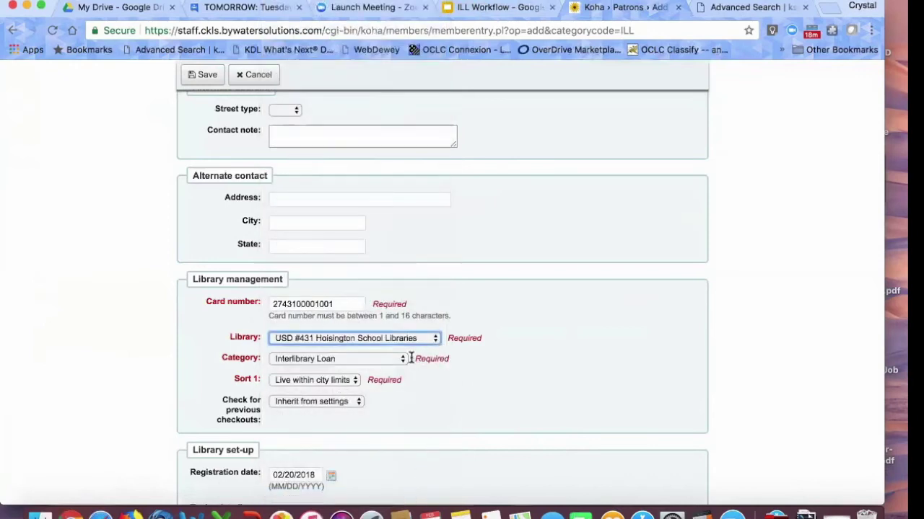
Set the OPAC/Staff login username to usd431, then enter and confirm the account password.
{"action": "scroll", "coordinate": [564, 358], "scroll_direction": "down", "scroll_amount": 12}
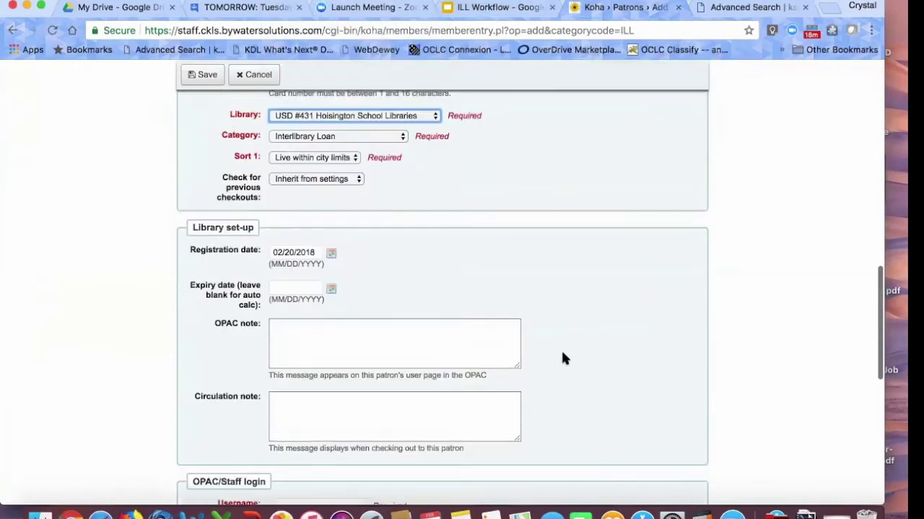
{"action": "scroll", "coordinate": [564, 358], "scroll_direction": "down", "scroll_amount": 1}
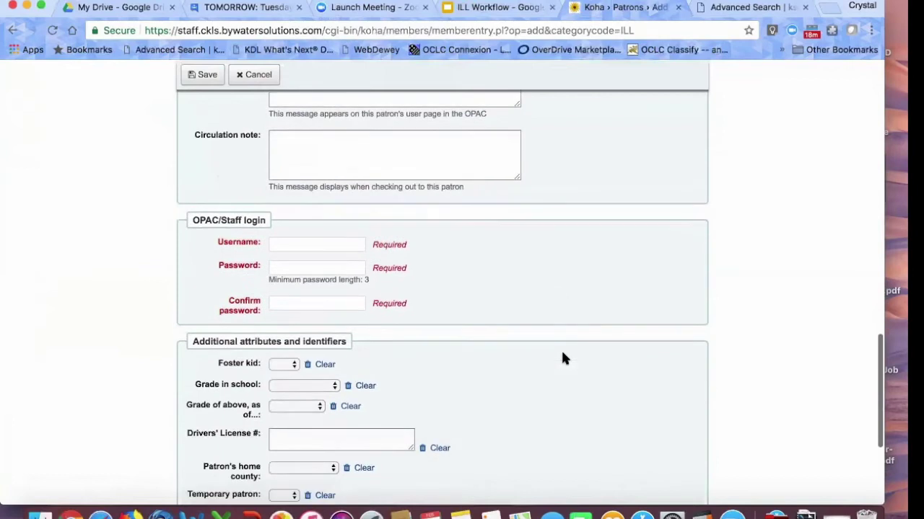
{"action": "left_click", "coordinate": [307, 241]}
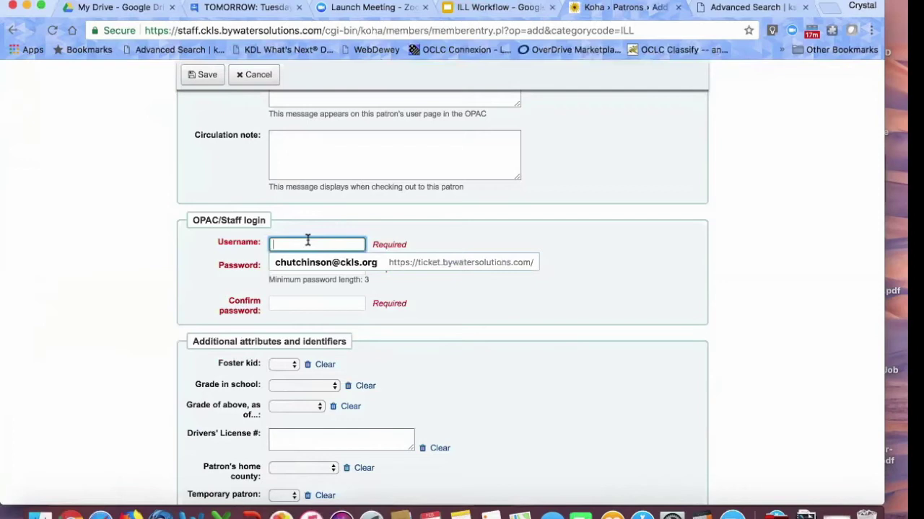
{"action": "type", "text": "usd431"}
{"action": "key", "text": "Tab"}
{"action": "type", "text": "•••"}
{"action": "key", "text": "Tab"}
{"action": "type", "text": "•••"}
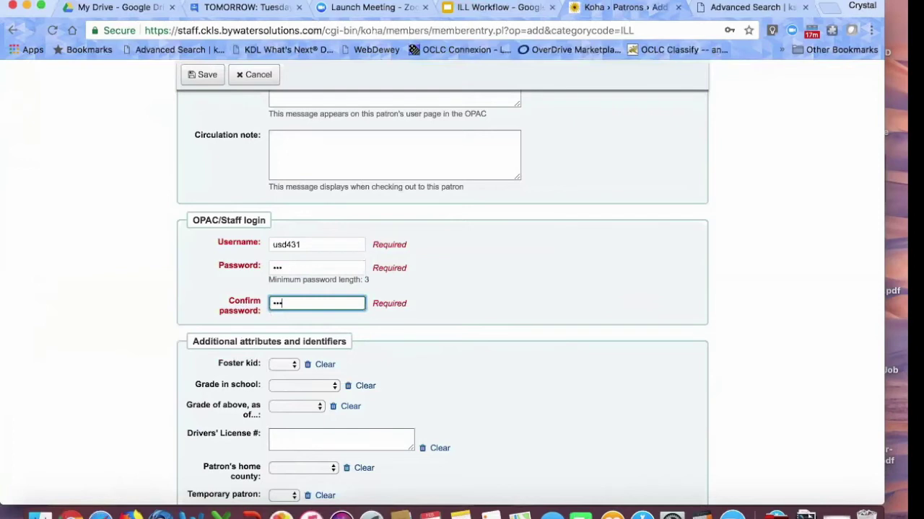
{"action": "left_click", "coordinate": [525, 281]}
Check the remaining sections of the form, save the new Interlibrary Loan patron and look over its details.
{"action": "scroll", "coordinate": [526, 280], "scroll_direction": "down", "scroll_amount": 2}
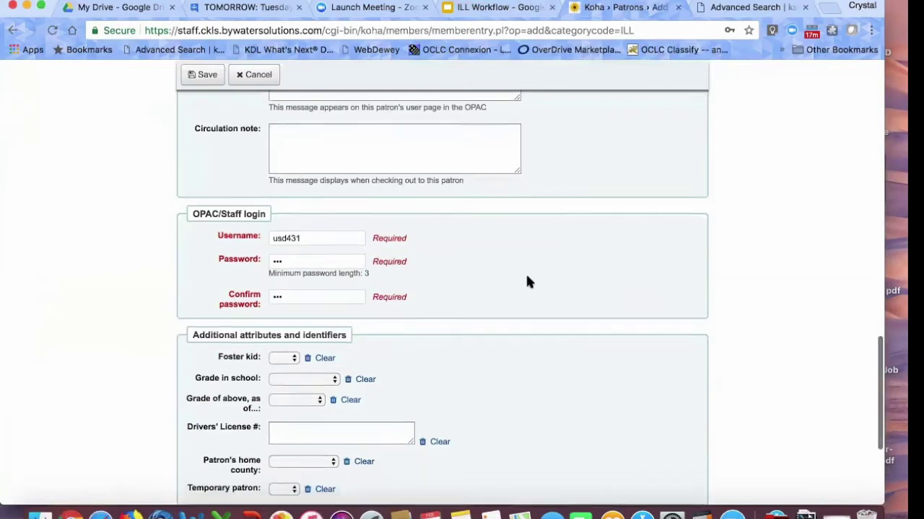
{"action": "scroll", "coordinate": [527, 281], "scroll_direction": "down", "scroll_amount": 1}
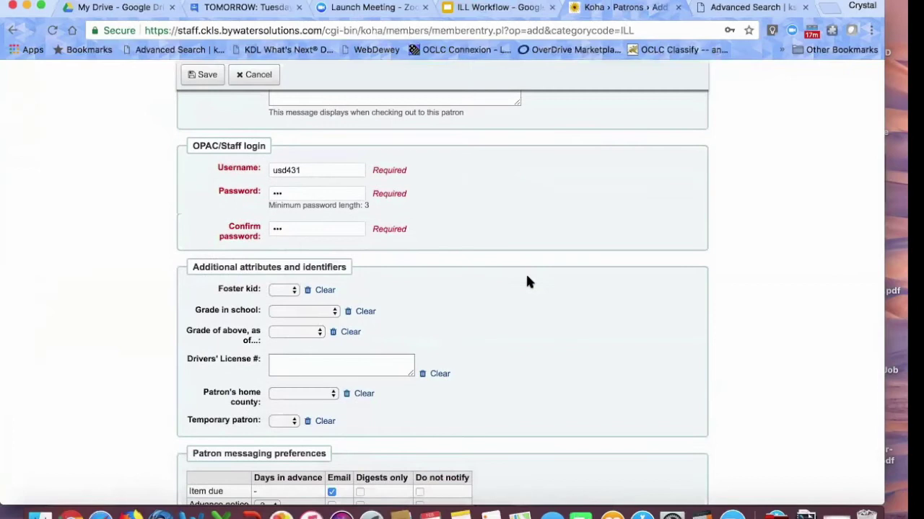
{"action": "scroll", "coordinate": [526, 282], "scroll_direction": "down", "scroll_amount": 5}
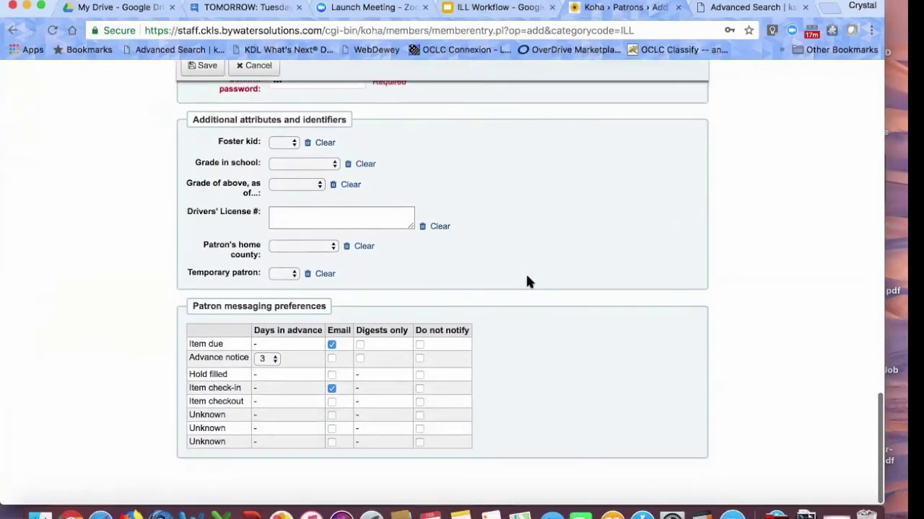
{"action": "scroll", "coordinate": [526, 272], "scroll_direction": "up", "scroll_amount": 20}
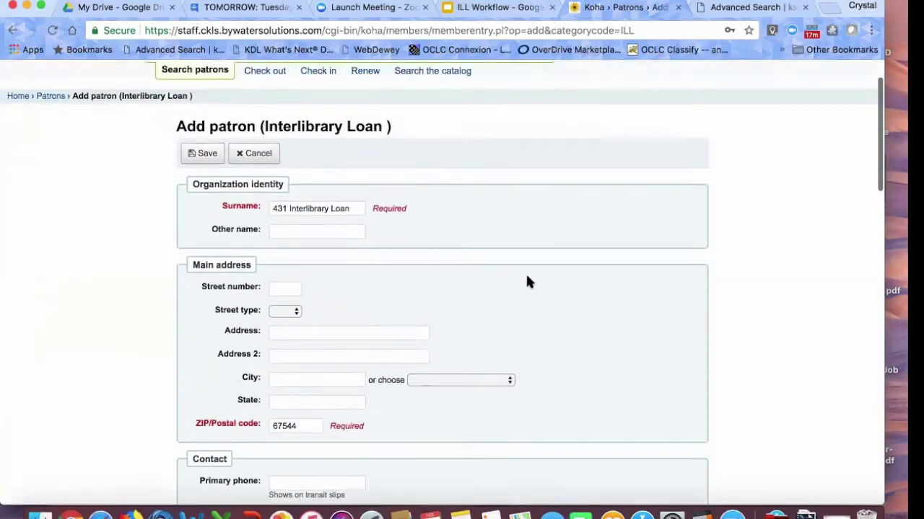
{"action": "left_click", "coordinate": [201, 176]}
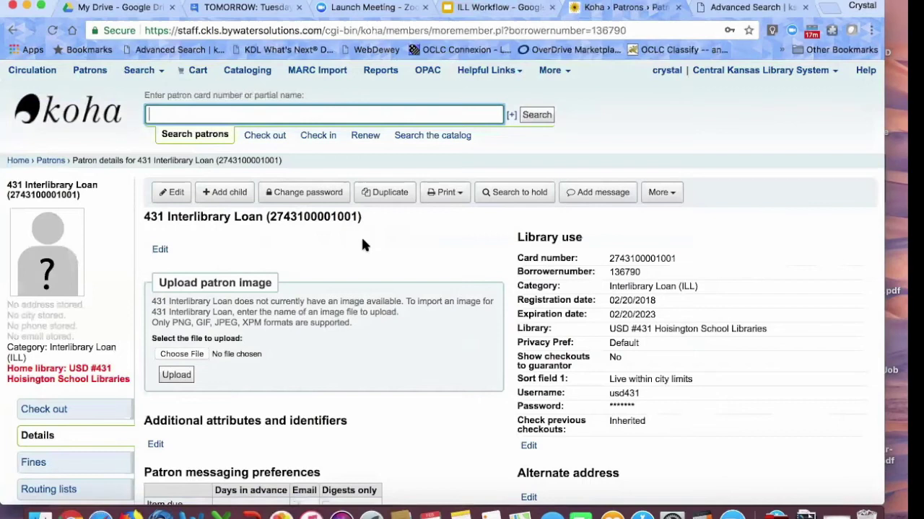
{"action": "scroll", "coordinate": [391, 260], "scroll_direction": "down", "scroll_amount": 5}
{"action": "scroll", "coordinate": [392, 265], "scroll_direction": "up", "scroll_amount": 4}
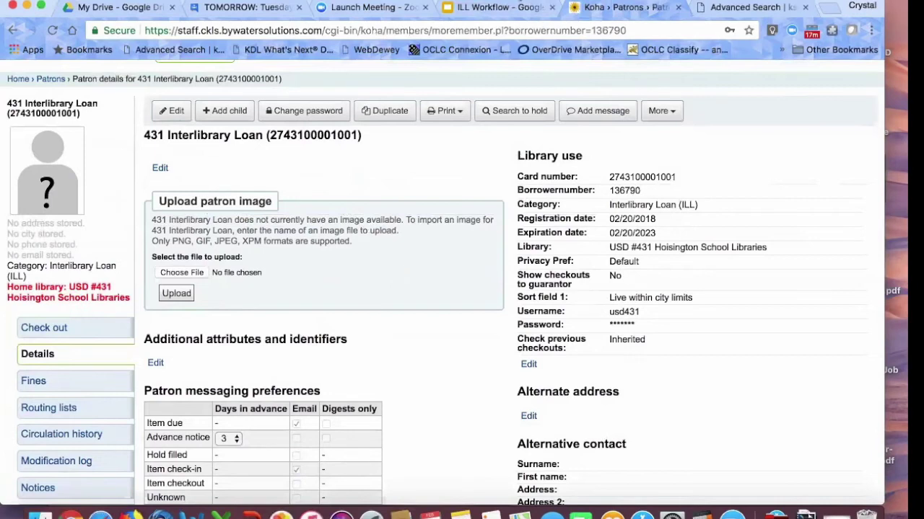
Switch to the ILL Workflow presentation in Google Slides and start presenting it full screen.
{"action": "left_click", "coordinate": [496, 8]}
{"action": "left_click", "coordinate": [690, 89]}
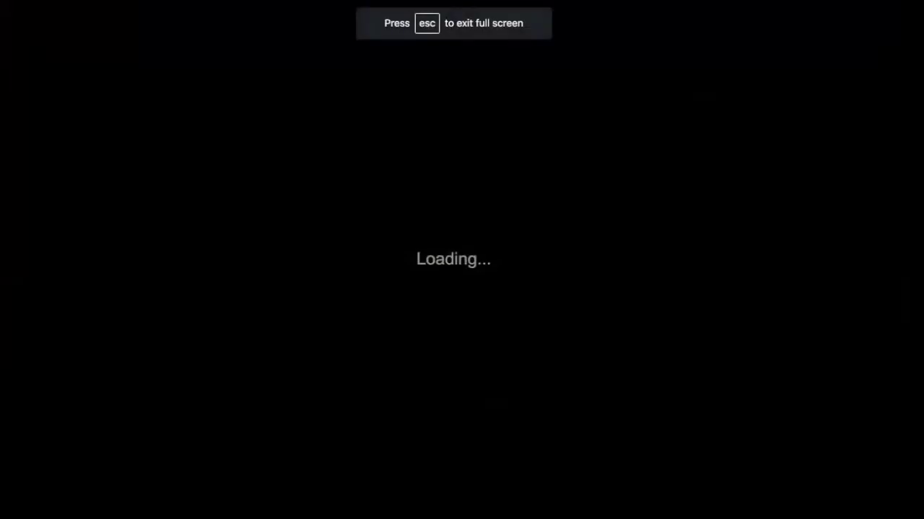
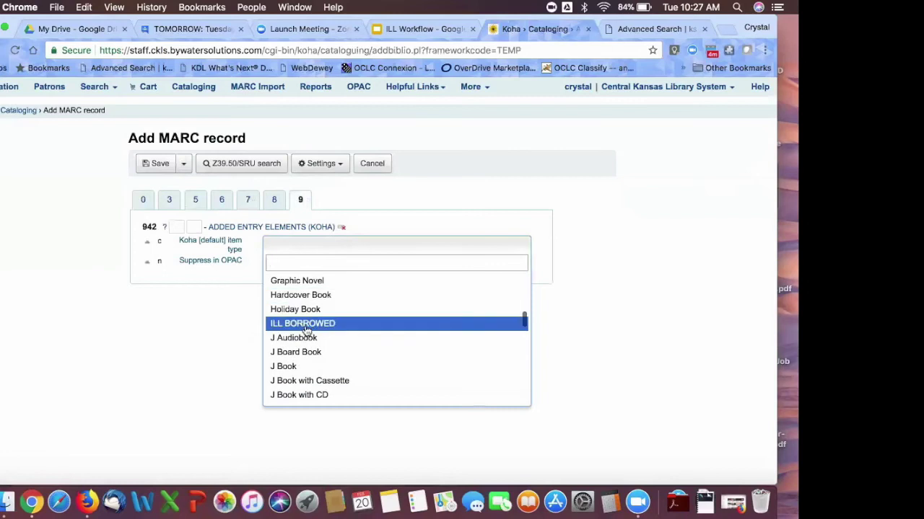
In field 942 of the new MARC record, set the item type to ILL BORROWED and the suppression to Hide in OPAC.
{"action": "left_click", "coordinate": [300, 275]}
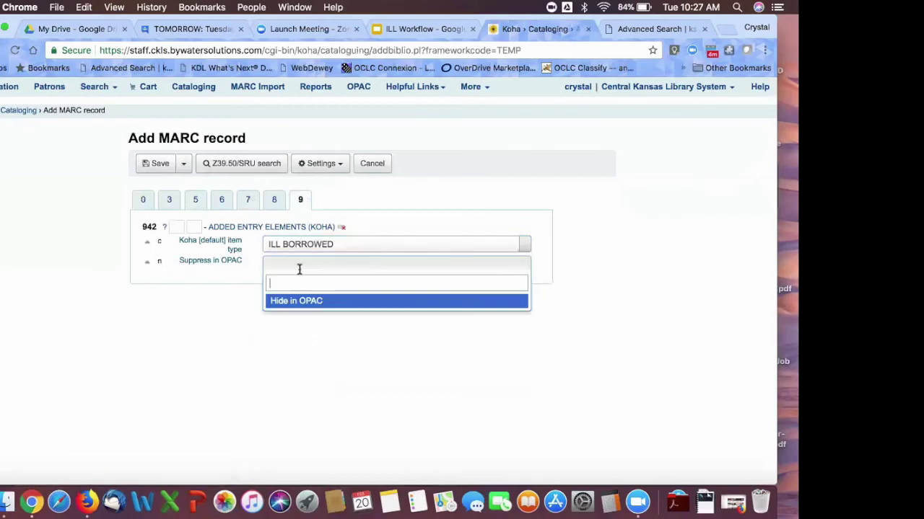
{"action": "left_click", "coordinate": [295, 305]}
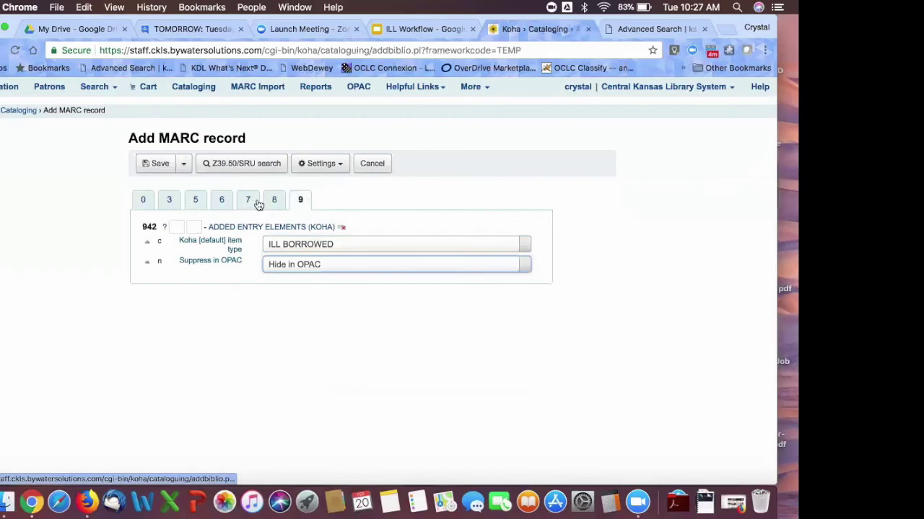
Enter "audiobook" as the extent in the 300 Description field.
{"action": "left_click", "coordinate": [169, 199]}
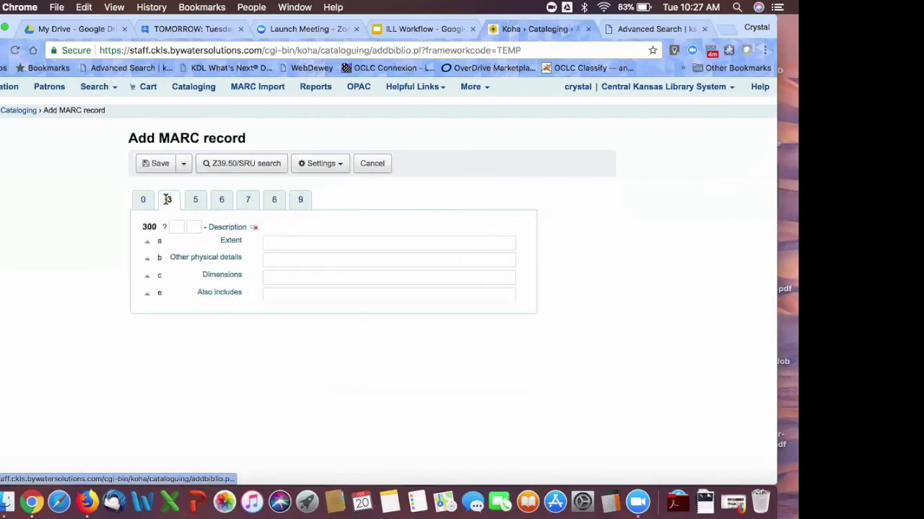
{"action": "left_click", "coordinate": [295, 243]}
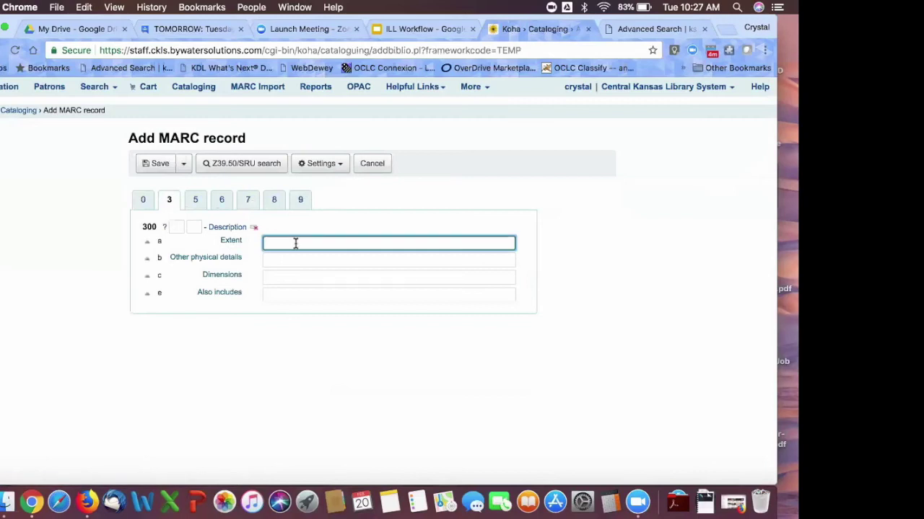
{"action": "type", "text": "audio"}
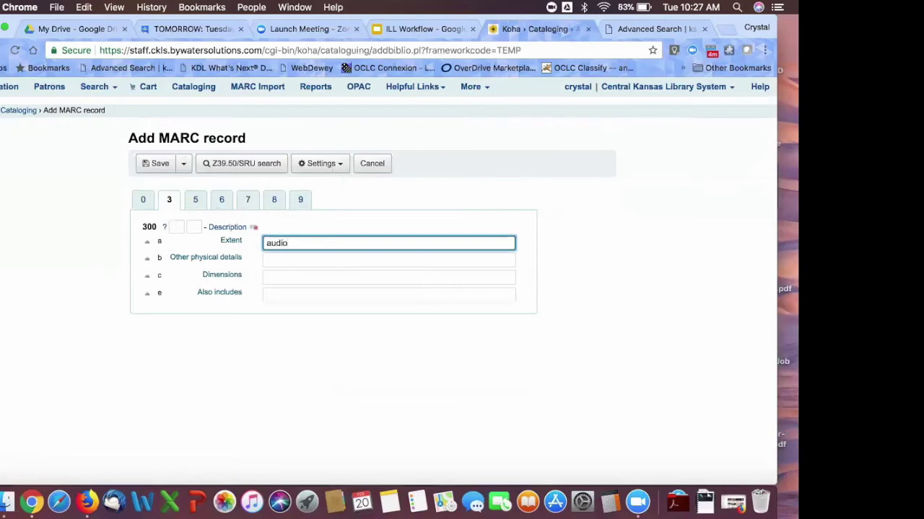
{"action": "type", "text": "book"}
Autofill the 005 control field, and enter "King, Stephen" as the 100 personal name and "Finders Keepers" as the 245 title.
{"action": "left_click", "coordinate": [143, 202]}
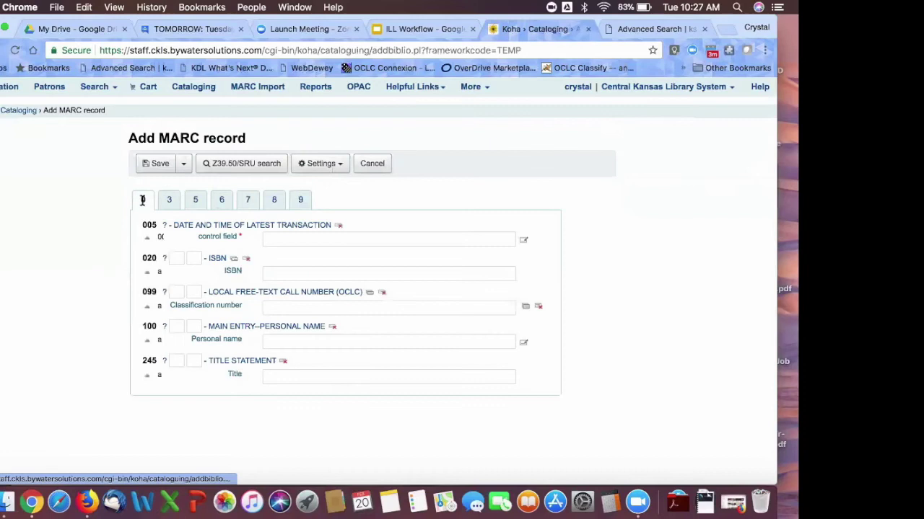
{"action": "left_click", "coordinate": [334, 238]}
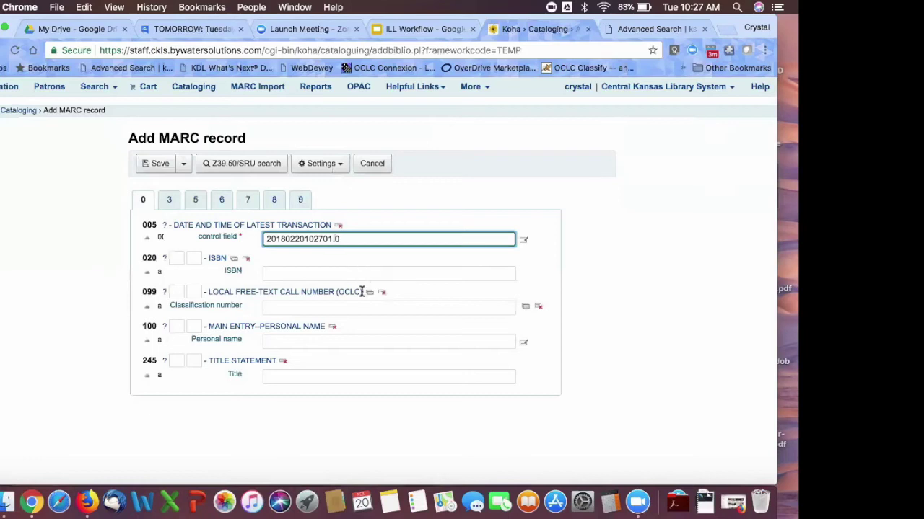
{"action": "left_click", "coordinate": [354, 342]}
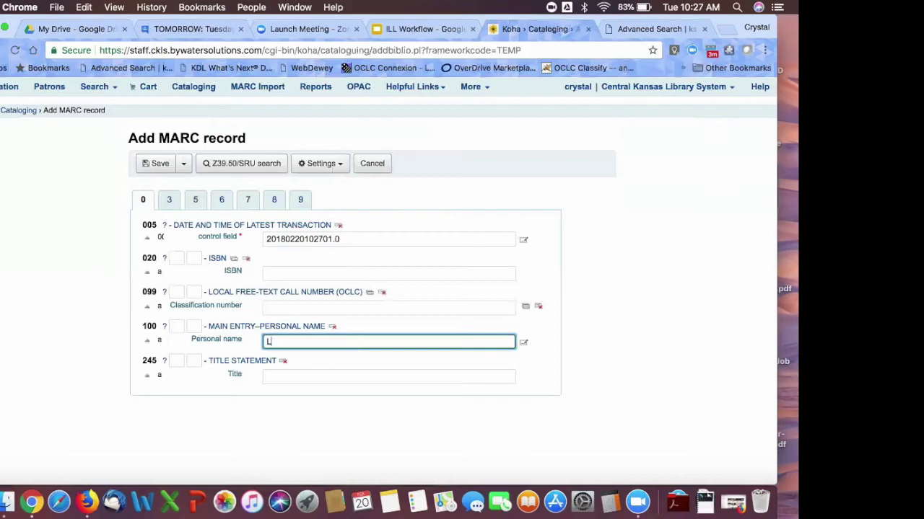
{"action": "type", "text": "King, Stephen"}
{"action": "key", "text": "Tab"}
{"action": "key", "text": "Tab"}
{"action": "key", "text": "Tab"}
{"action": "key", "text": "Tab"}
{"action": "key", "text": "Tab"}
{"action": "type", "text": "Finders Keepers"}
Set the 099 classification number to "ILL - Audio King" and save the MARC record as a new record despite the suspected duplicate.
{"action": "left_click", "coordinate": [320, 306]}
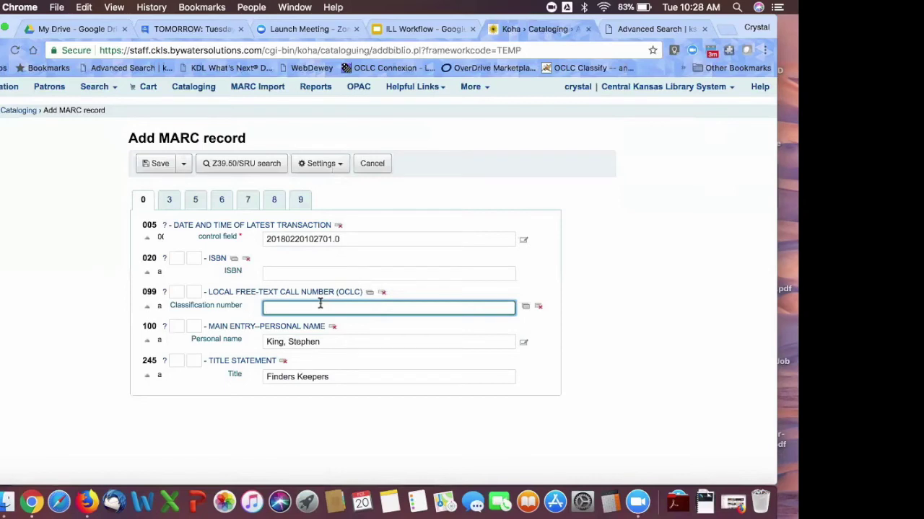
{"action": "type", "text": "Audio King"}
{"action": "left_click", "coordinate": [288, 308]}
{"action": "left_click", "coordinate": [266, 309]}
{"action": "type", "text": "ILL -"}
{"action": "left_click", "coordinate": [156, 168]}
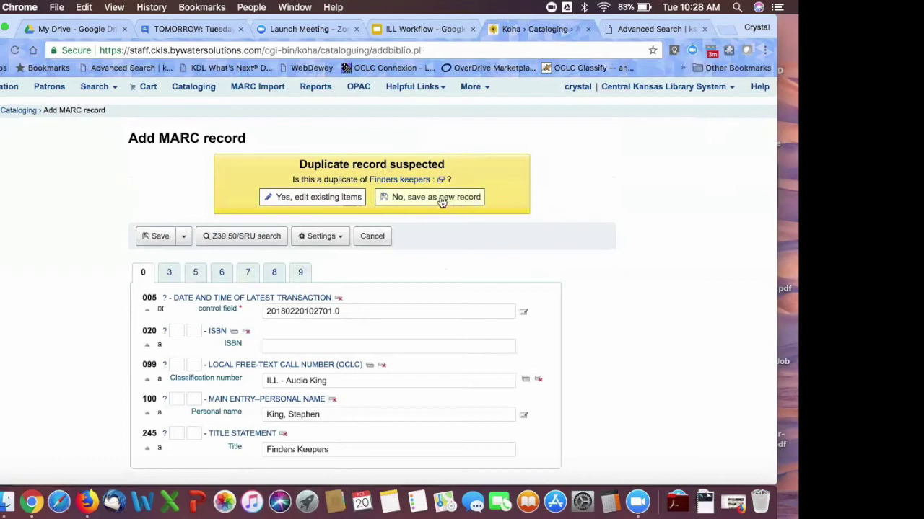
{"action": "left_click", "coordinate": [397, 201]}
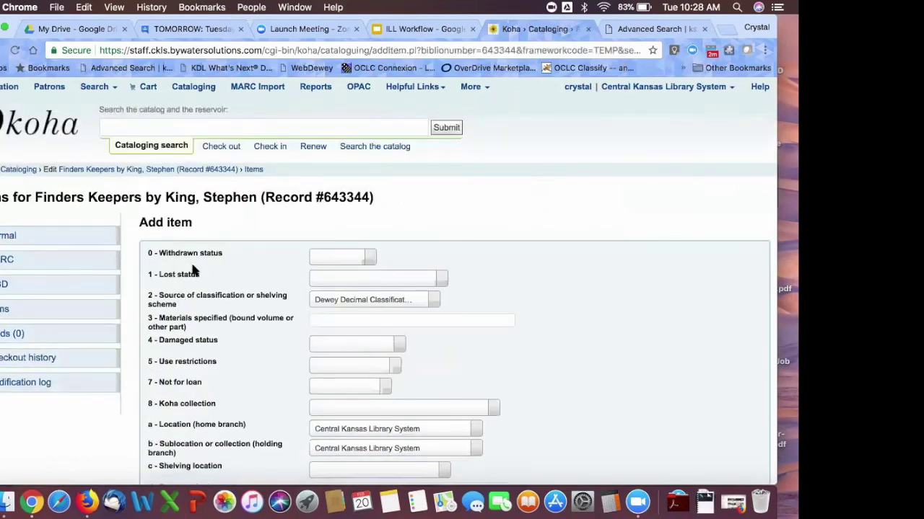
{"action": "scroll", "coordinate": [194, 270], "scroll_direction": "down", "scroll_amount": 2}
{"action": "scroll", "coordinate": [193, 270], "scroll_direction": "down", "scroll_amount": 3}
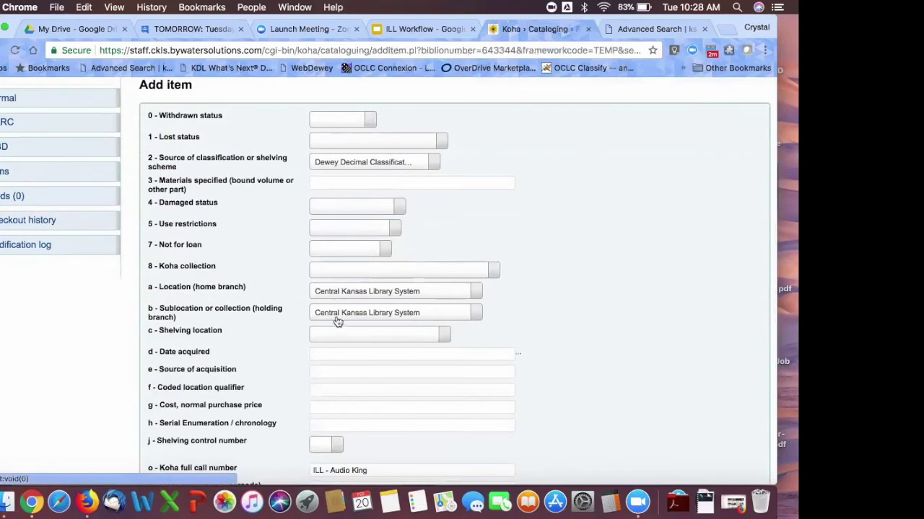
{"action": "scroll", "coordinate": [238, 389], "scroll_direction": "down", "scroll_amount": 3}
{"action": "scroll", "coordinate": [238, 389], "scroll_direction": "down", "scroll_amount": 2}
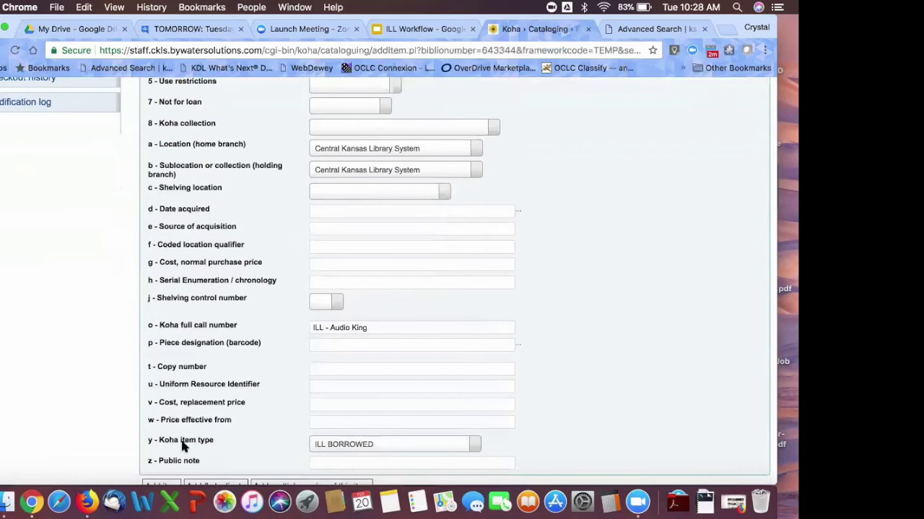
{"action": "scroll", "coordinate": [173, 461], "scroll_direction": "down", "scroll_amount": 2}
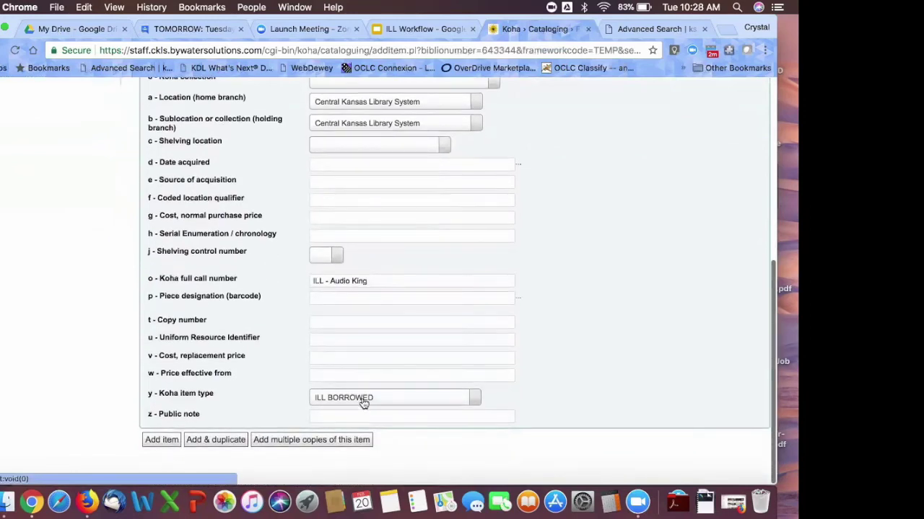
{"action": "left_click", "coordinate": [337, 297]}
{"action": "type", "text": "1234"}
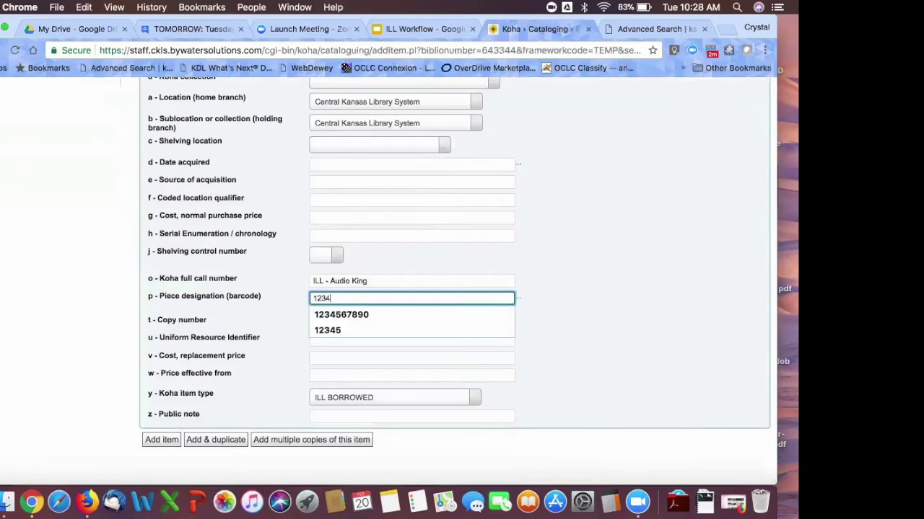
{"action": "type", "text": "567890"}
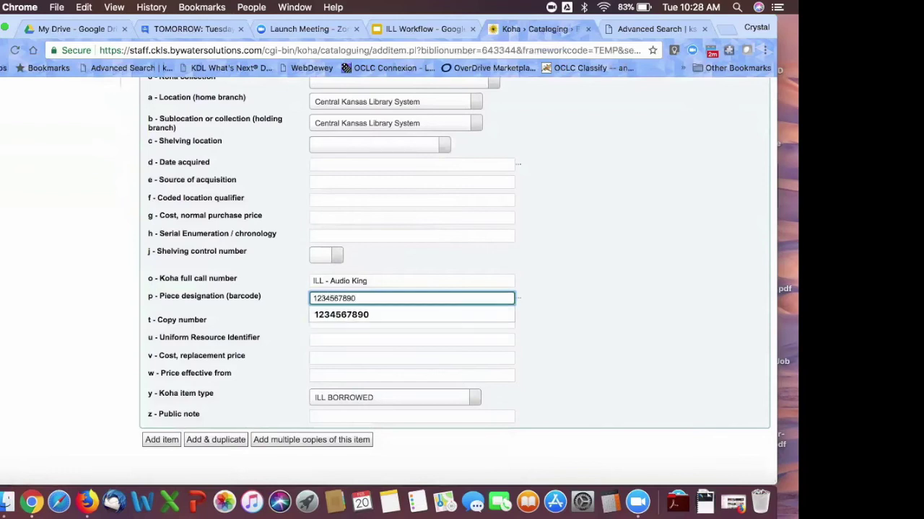
{"action": "left_click", "coordinate": [517, 297]}
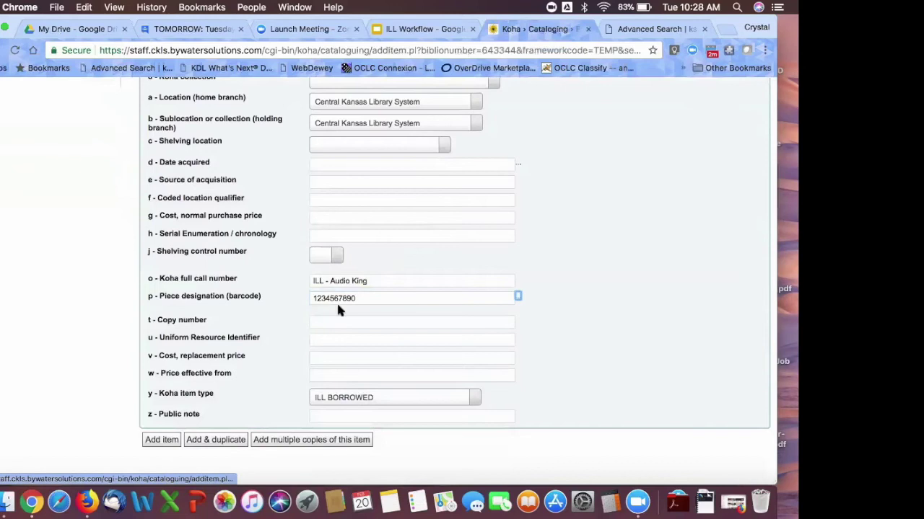
{"action": "left_click", "coordinate": [157, 442]}
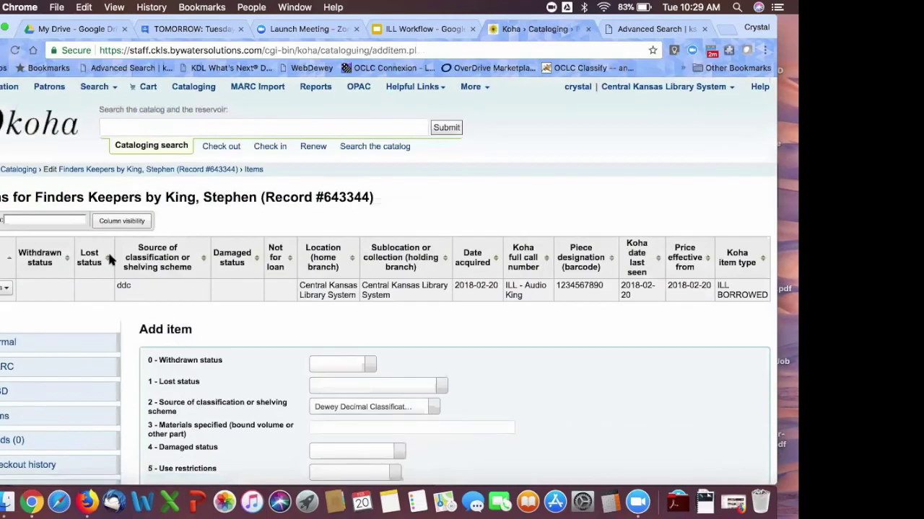
Find the staff patron by name for checkout and open their checkout page.
{"action": "left_click", "coordinate": [220, 149]}
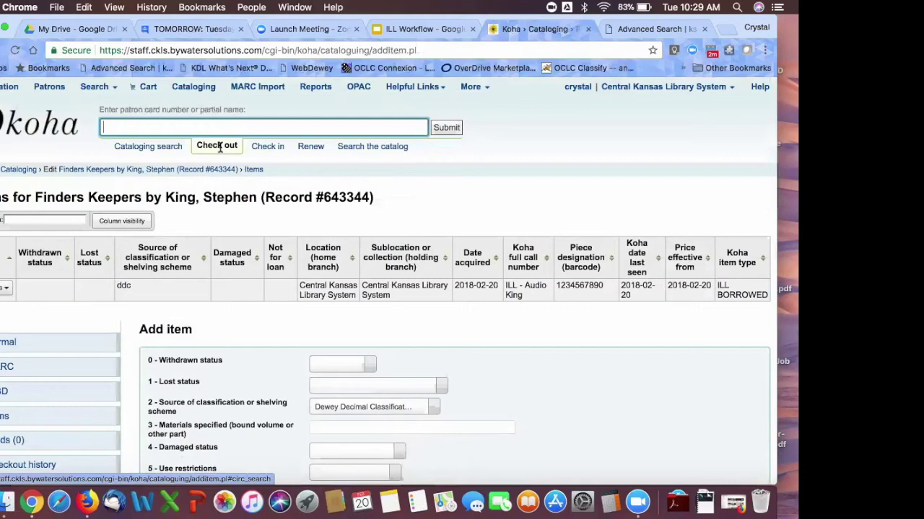
{"action": "type", "text": "Crystal"}
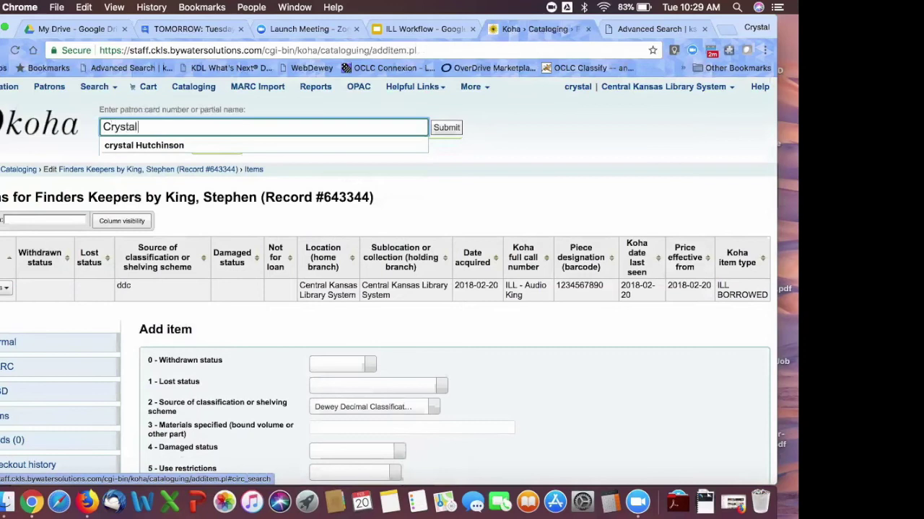
{"action": "key", "text": "Down"}
{"action": "key", "text": "Return"}
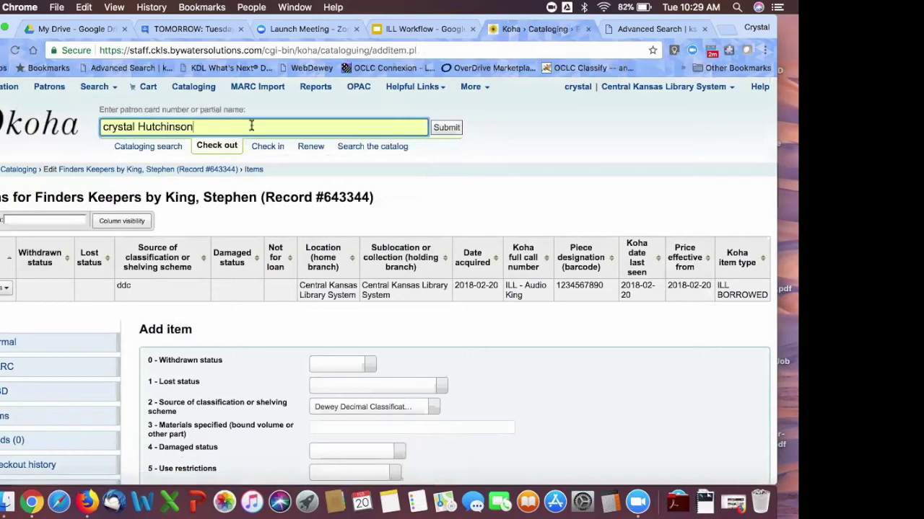
{"action": "left_click", "coordinate": [453, 128]}
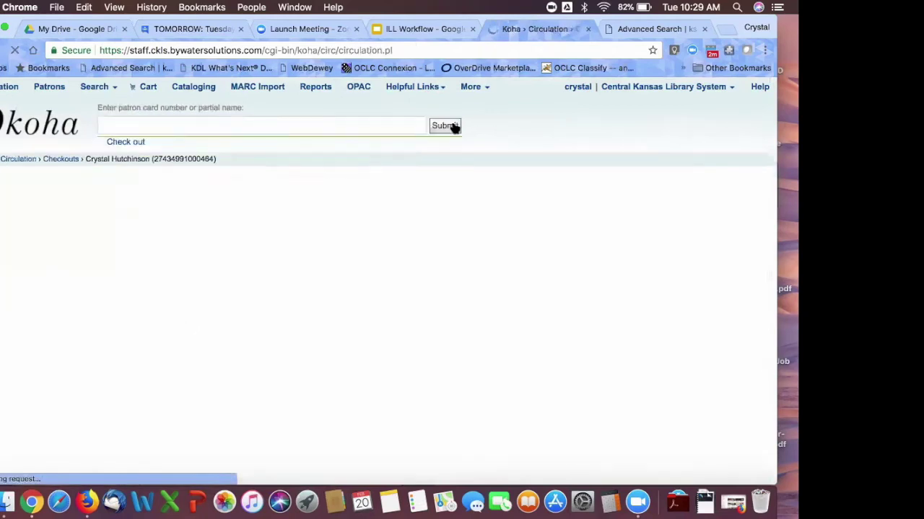
{"action": "type", "text": "123456"}
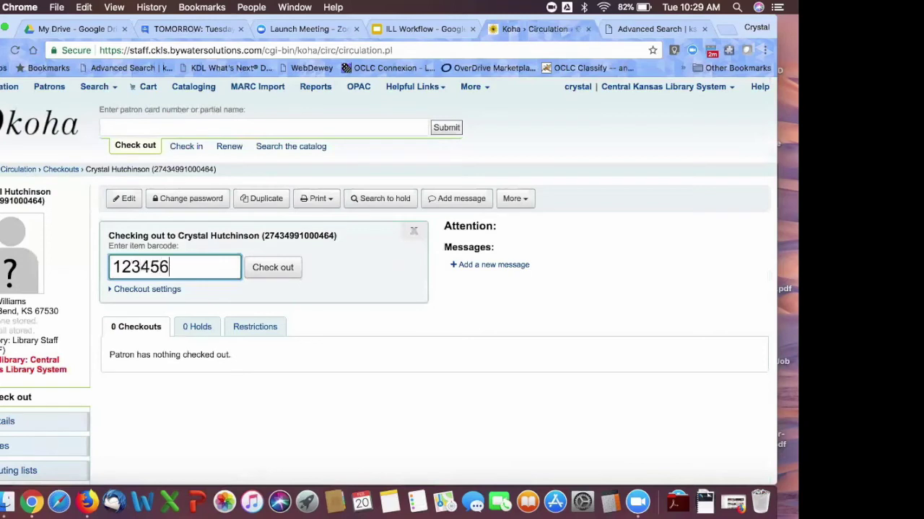
{"action": "type", "text": "7890"}
{"action": "left_click", "coordinate": [259, 266]}
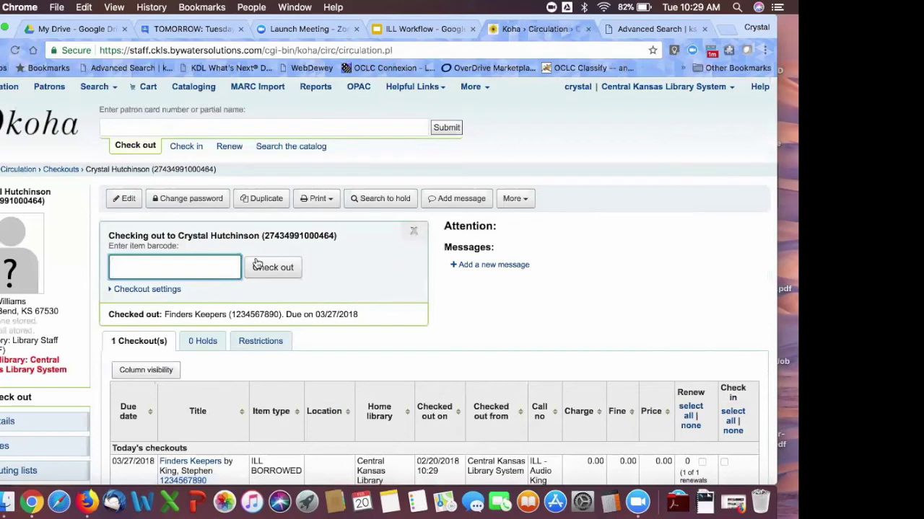
{"action": "scroll", "coordinate": [598, 288], "scroll_direction": "down", "scroll_amount": 4}
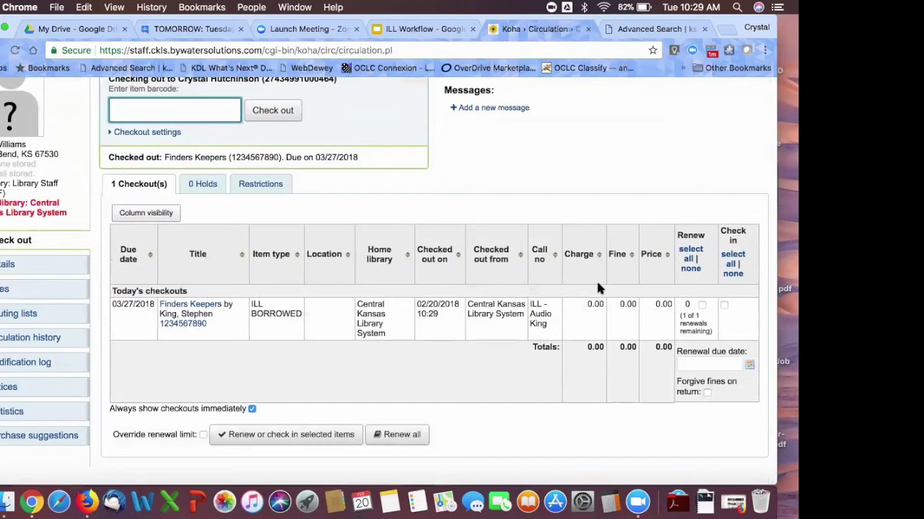
{"action": "scroll", "coordinate": [597, 288], "scroll_direction": "up", "scroll_amount": 1}
{"action": "scroll", "coordinate": [597, 287], "scroll_direction": "up", "scroll_amount": 1}
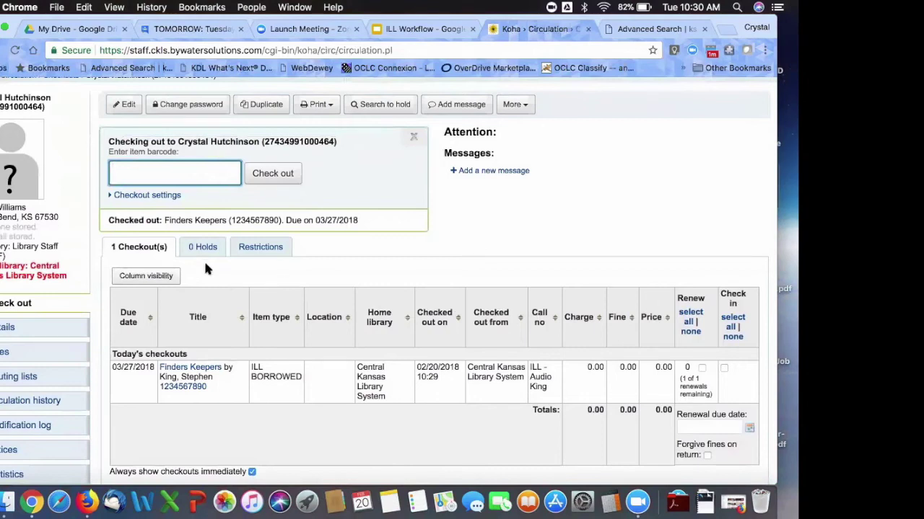
{"action": "scroll", "coordinate": [206, 262], "scroll_direction": "up", "scroll_amount": 5}
{"action": "left_click", "coordinate": [180, 148]}
{"action": "type", "text": "1234567890"}
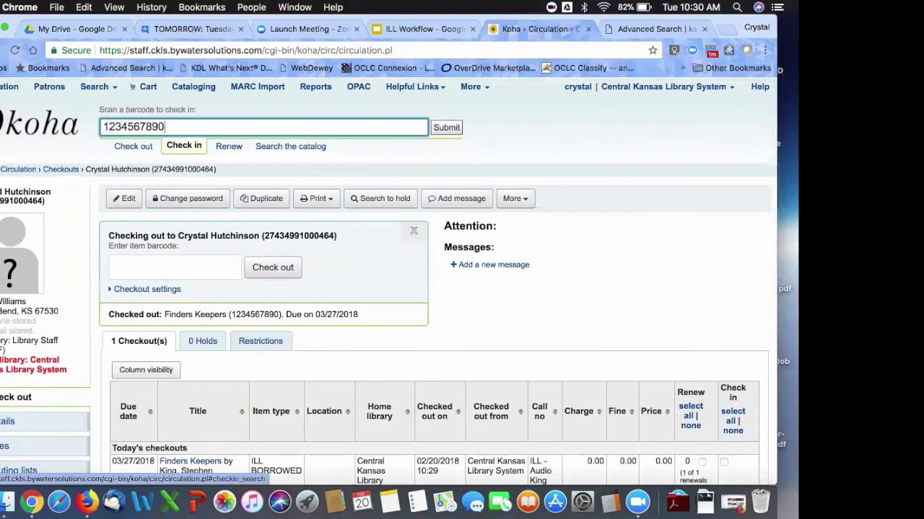
{"action": "key", "text": "Return"}
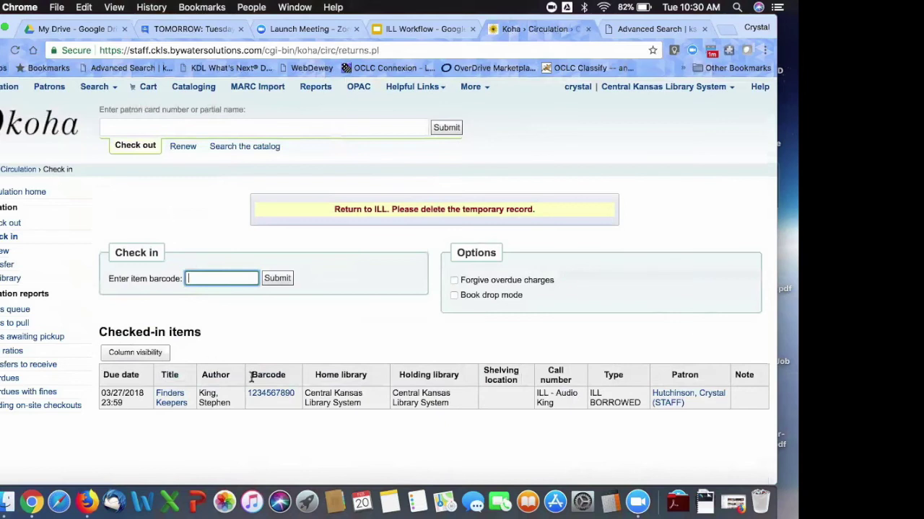
Open the checked-in item's details and bring up the normal view of its Finders Keepers catalogue record.
{"action": "left_click", "coordinate": [258, 398]}
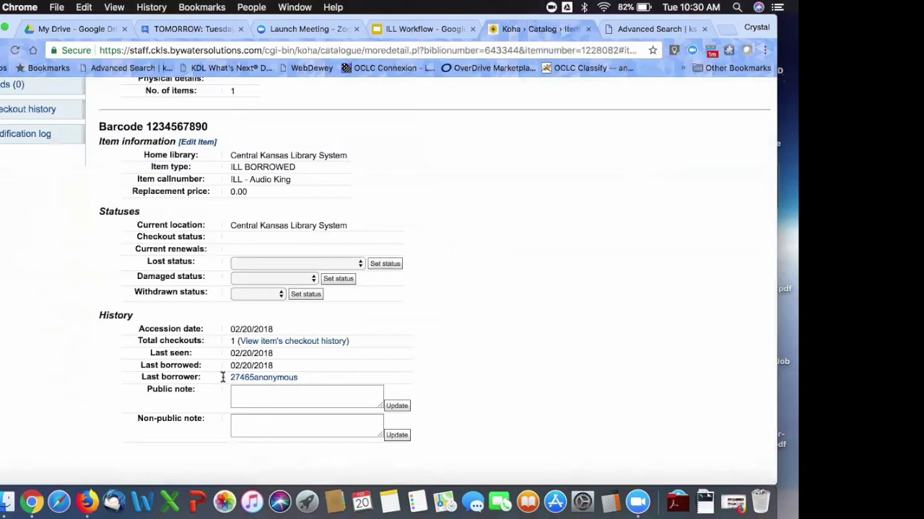
{"action": "scroll", "coordinate": [152, 254], "scroll_direction": "up", "scroll_amount": 5}
{"action": "left_click", "coordinate": [51, 216]}
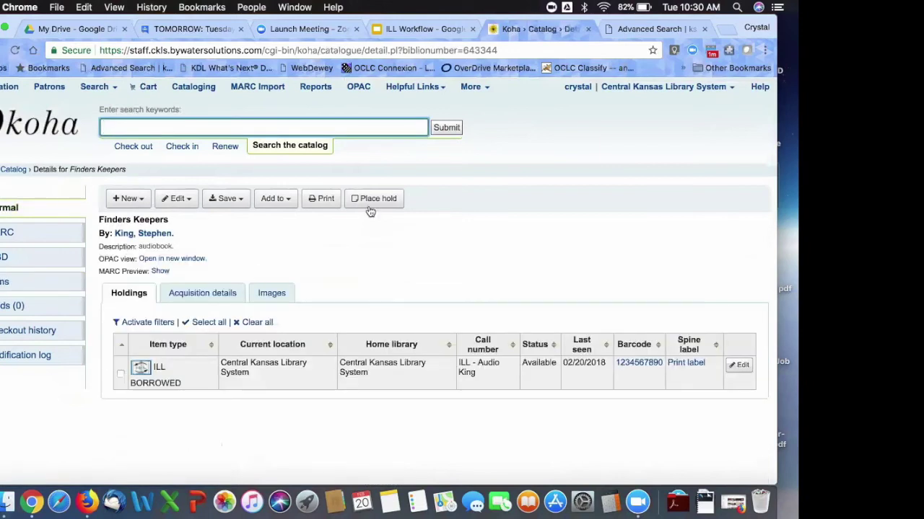
Delete the ILL BORROWED item from the Finders Keepers holdings together with its temporary record.
{"action": "left_click", "coordinate": [120, 374]}
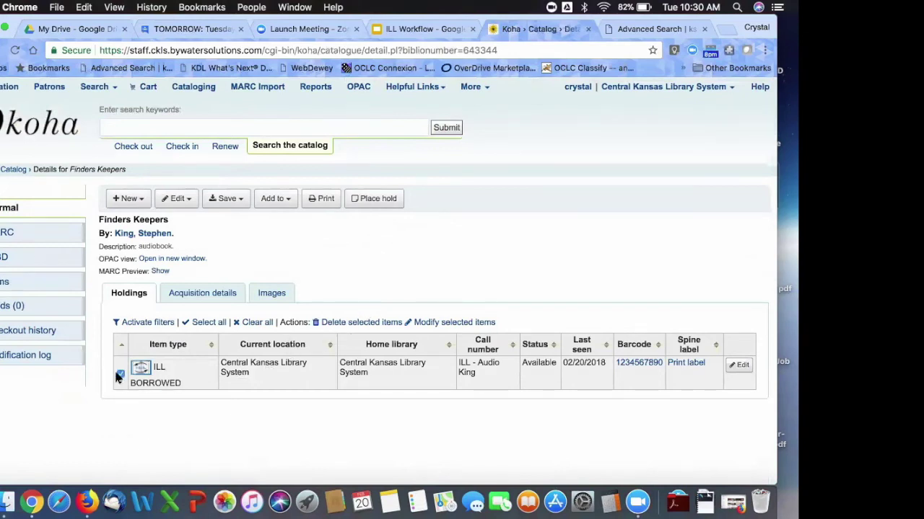
{"action": "left_click", "coordinate": [360, 325]}
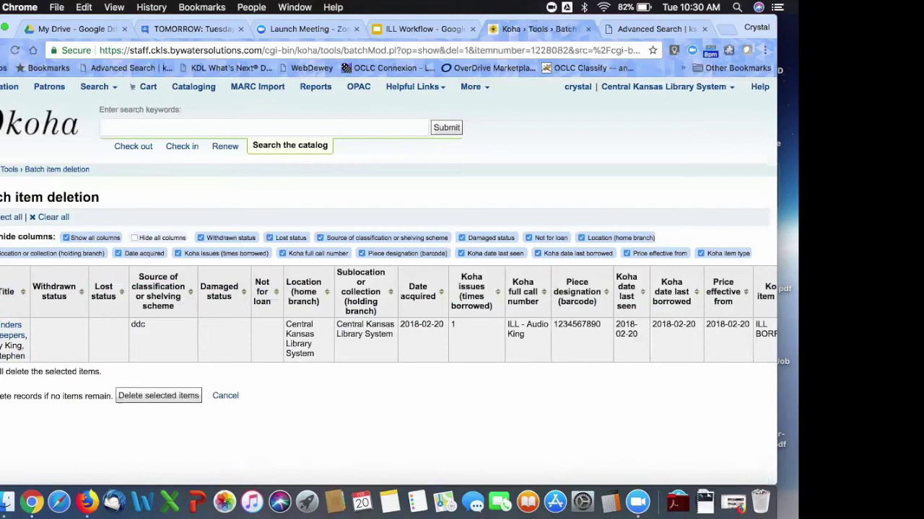
{"action": "left_click", "coordinate": [159, 397]}
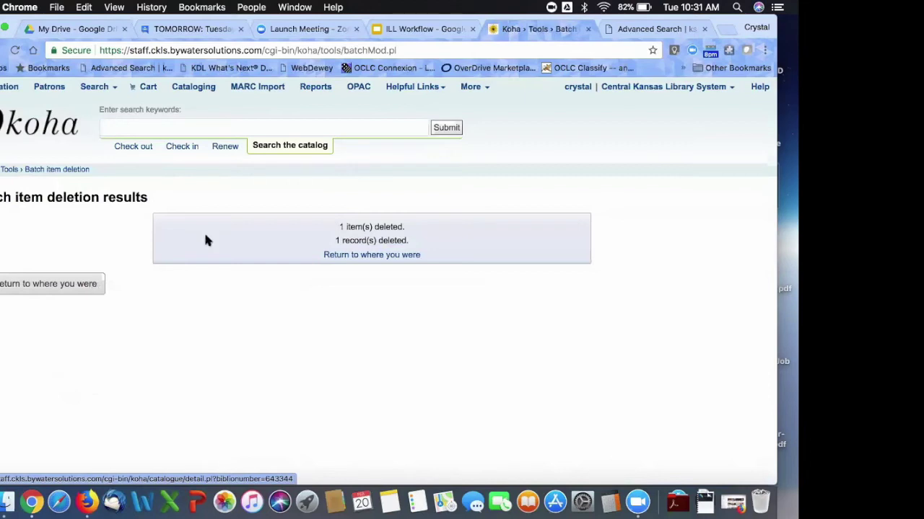
Switch to the ILL Workflow presentation in Google Slides.
{"action": "left_click", "coordinate": [404, 30]}
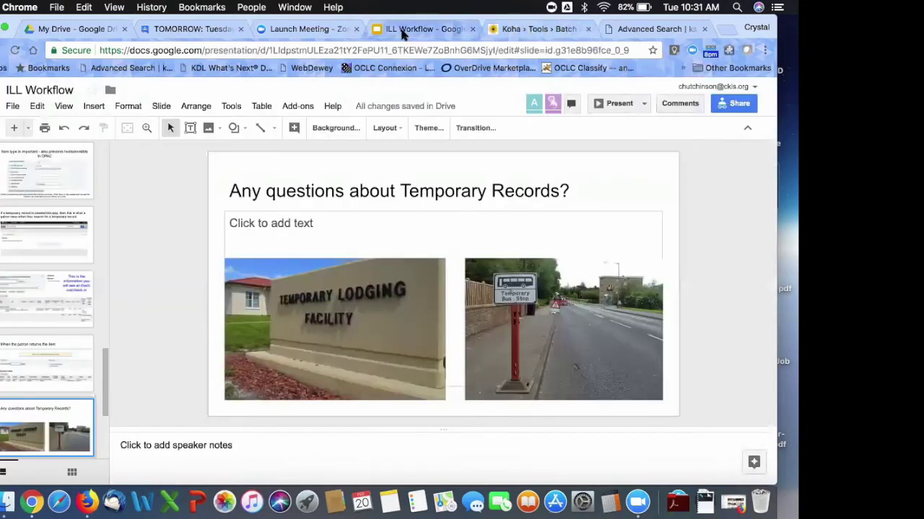